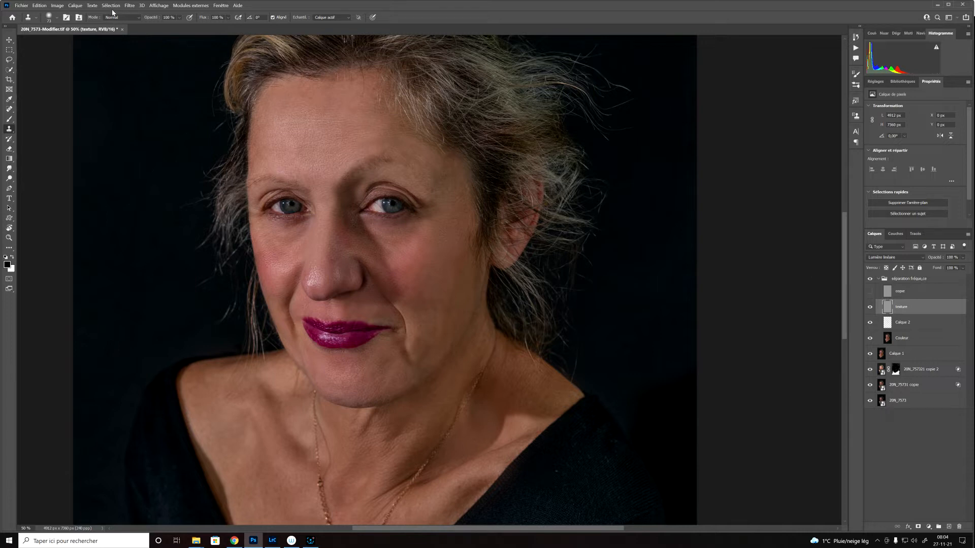
- Hide the frequency separation group and select the portrait's highlights by Color Range with tolerance 9% and range 118
click(870, 279)
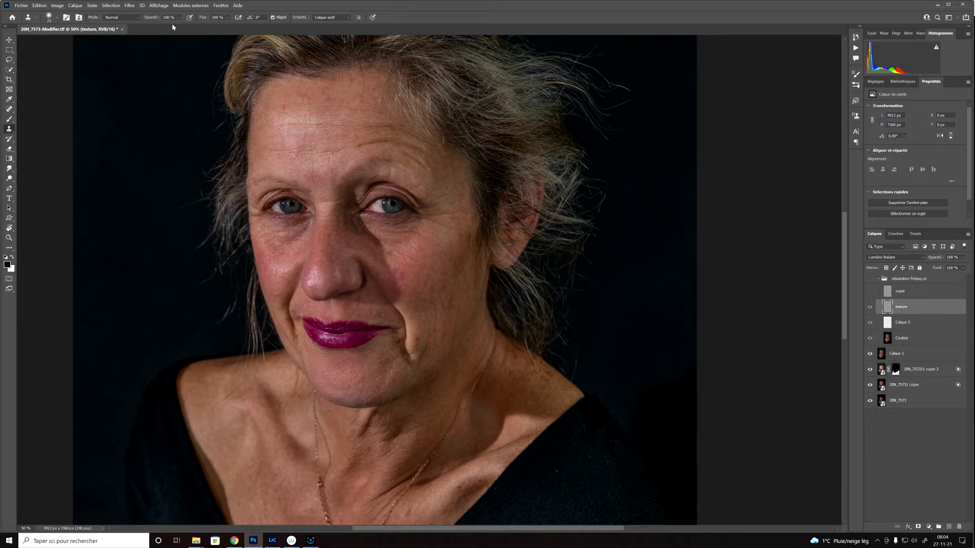
click(111, 5)
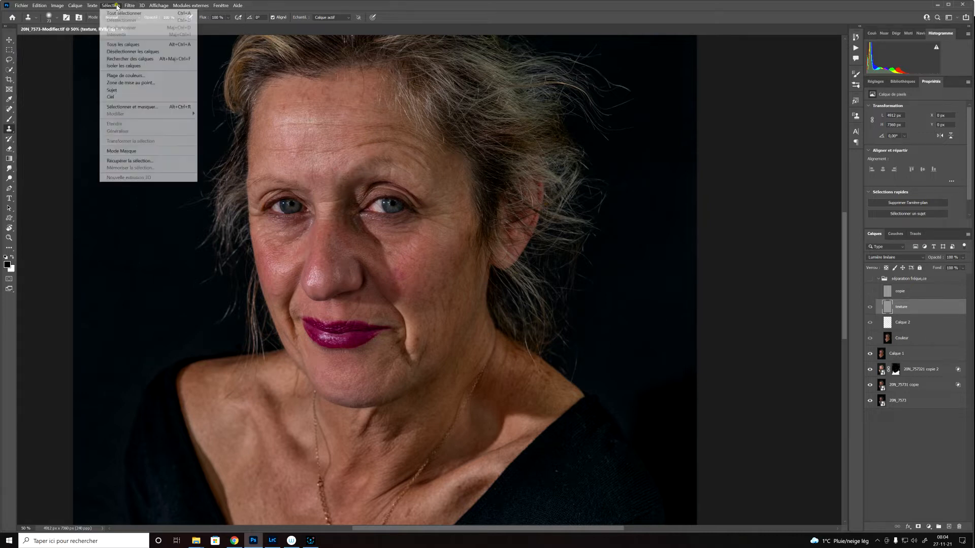
click(120, 76)
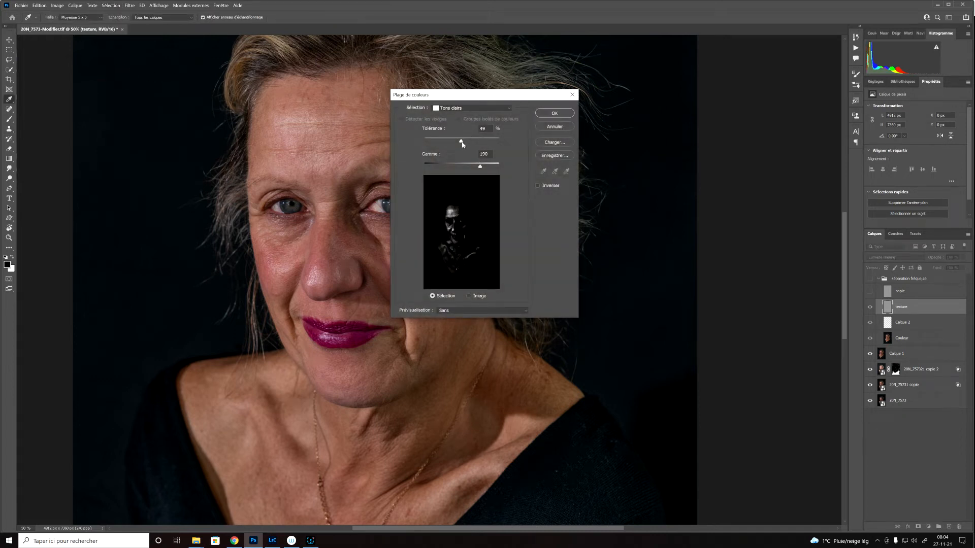
click(462, 144)
drag(463, 142, 432, 143)
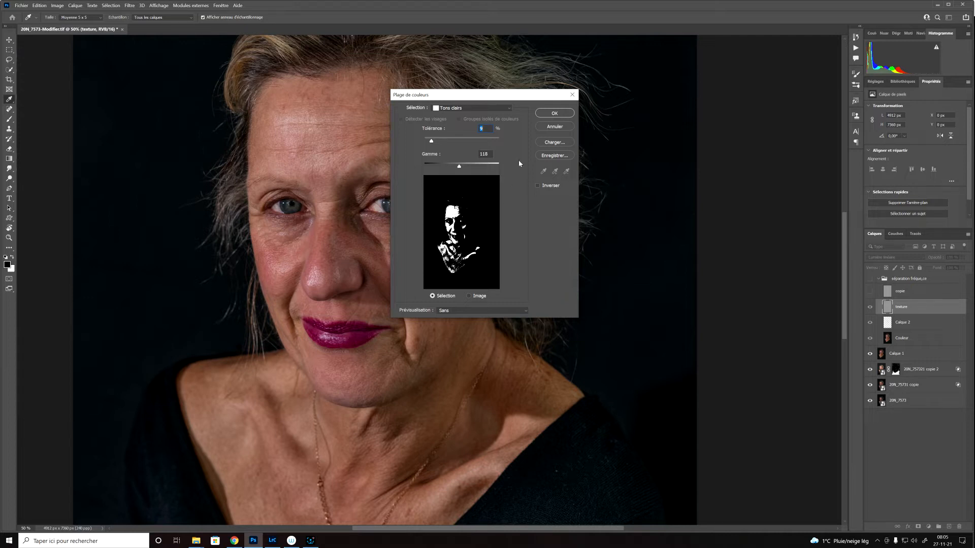
click(554, 113)
key(s)
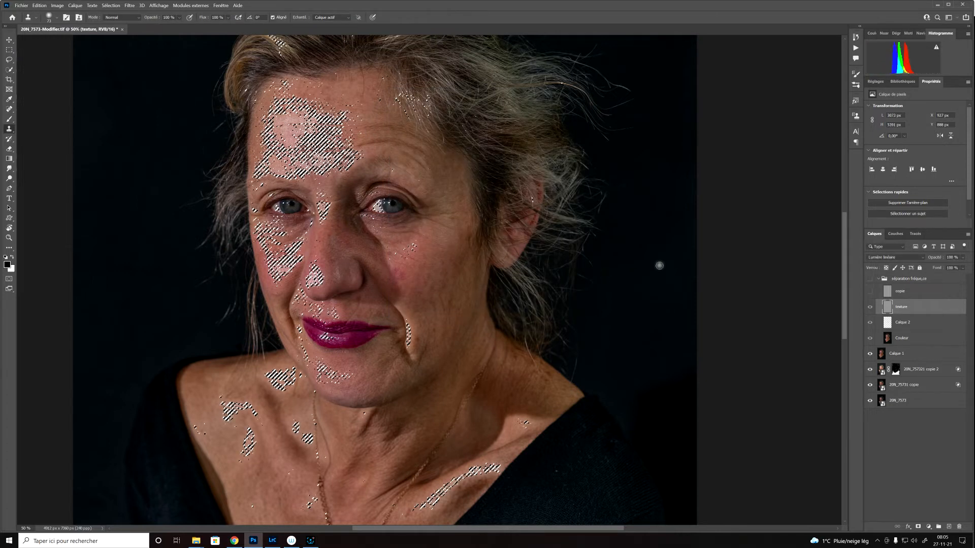
- Create a new layer group above the frequency separation group and name it "dodge and burn"
click(920, 281)
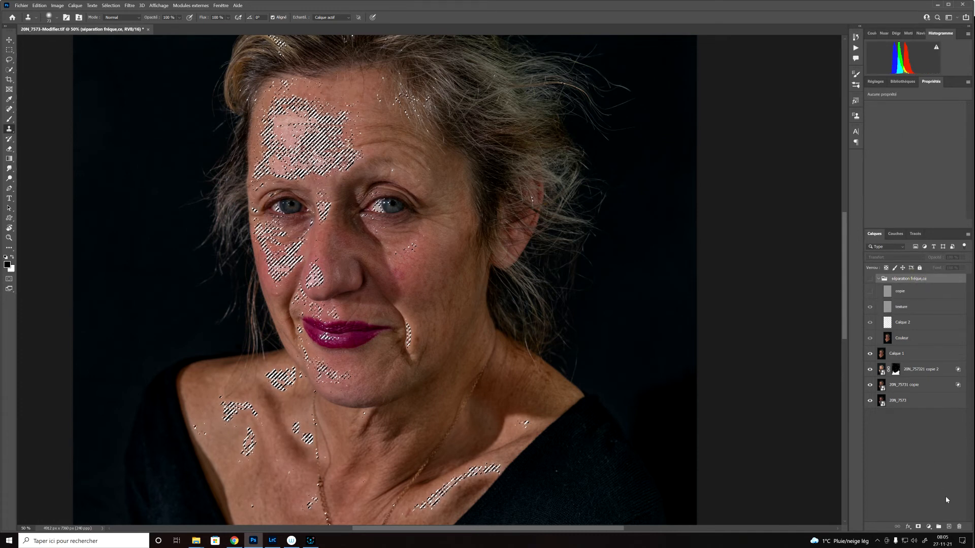
click(938, 527)
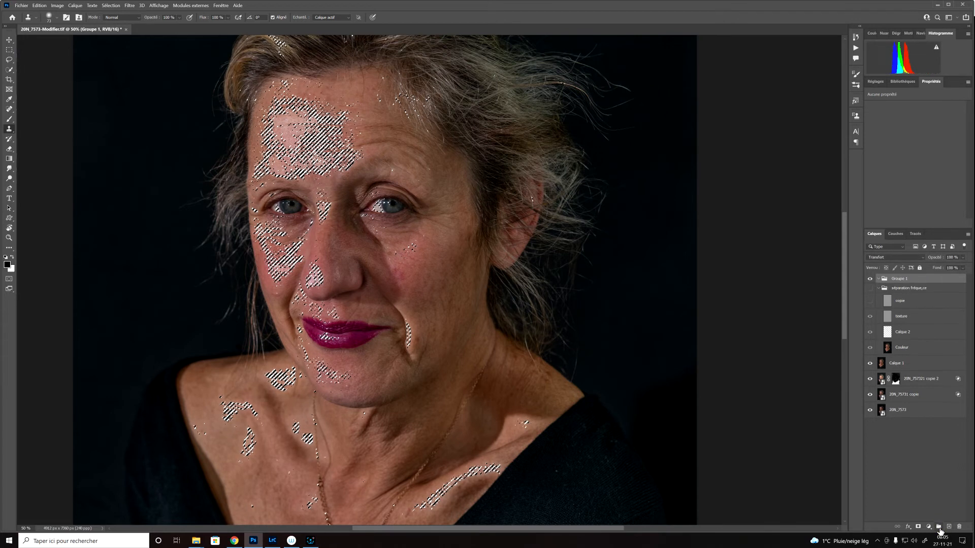
double_click(899, 278)
text(dodge and burn)
key(Return)
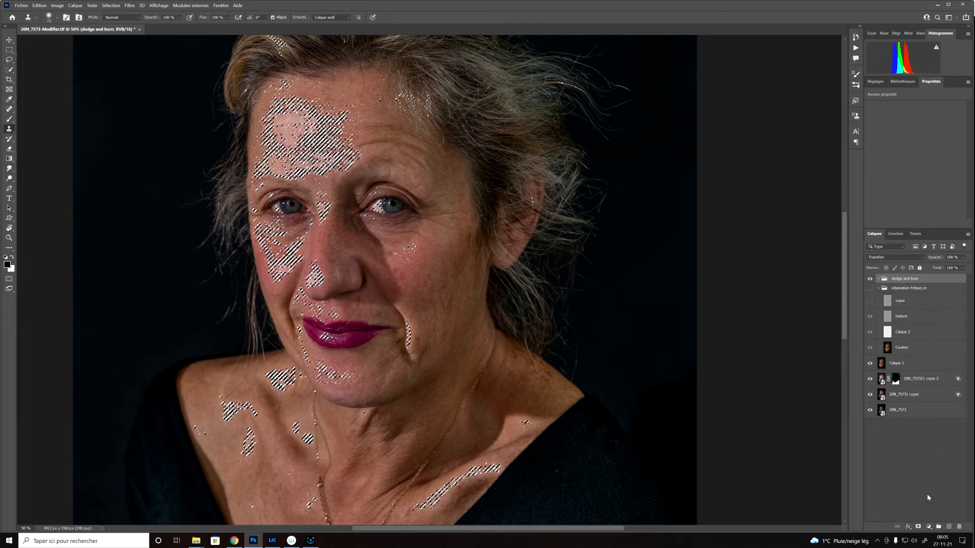
- Add a Curves adjustment layer masked by the highlight selection inside the dodge and burn group and name it "tons clairs"
click(928, 528)
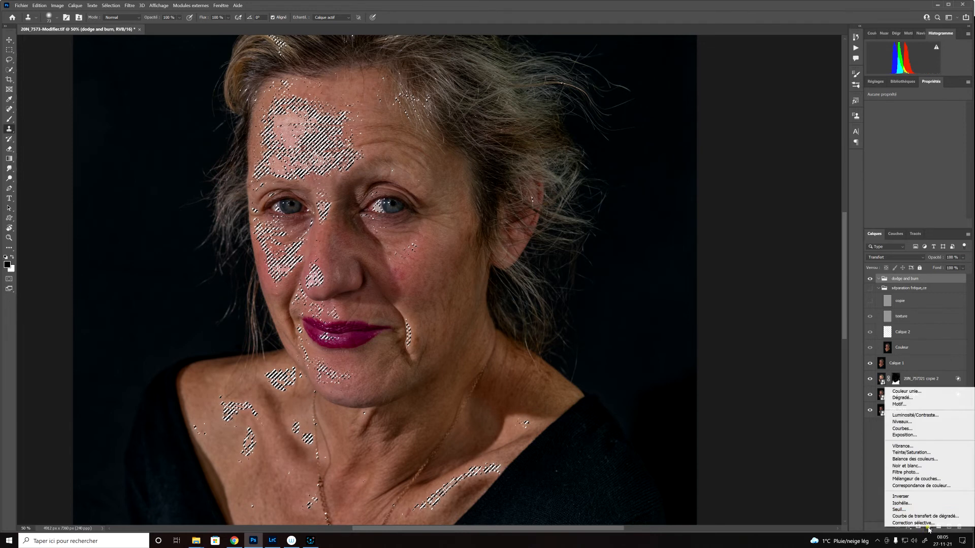
click(919, 429)
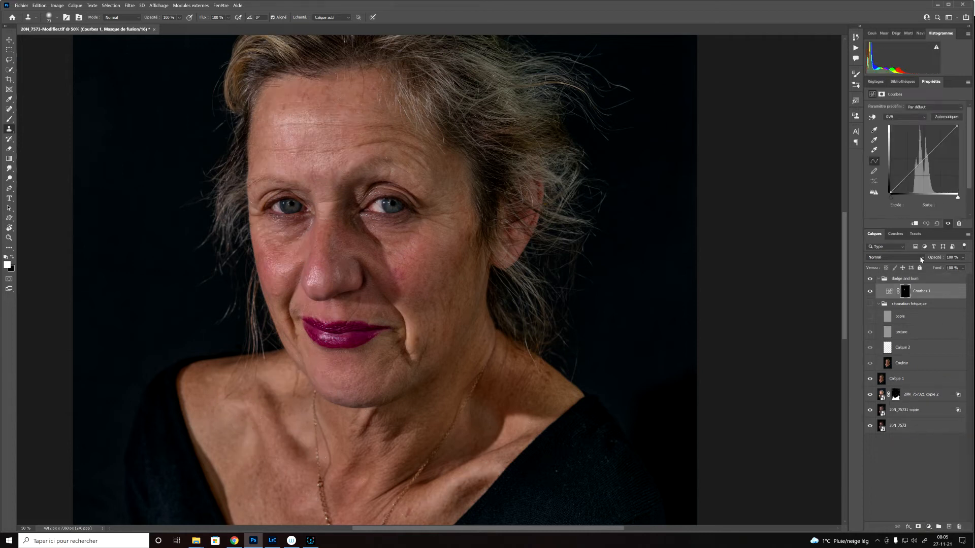
double_click(923, 292)
text(D)
text(ons clairs)
key(Return)
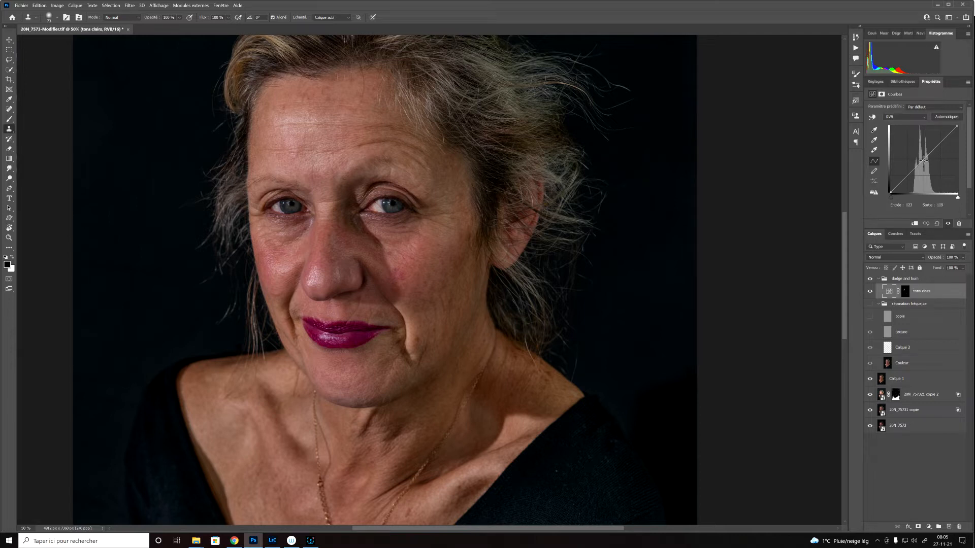
- Show the frequency separation group and brighten the tons clairs curve with a midtone point at input 125, output 140
click(922, 163)
drag(922, 162, 916, 157)
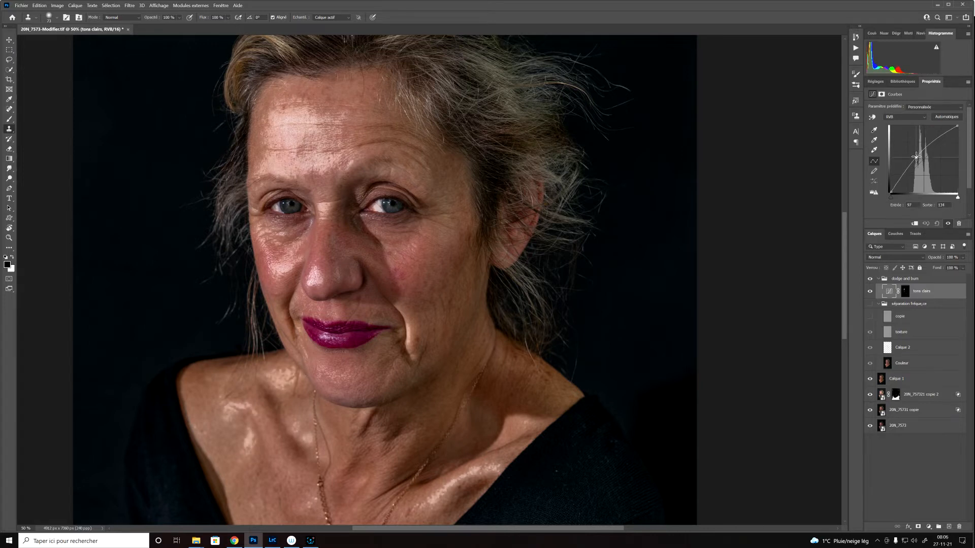
click(870, 304)
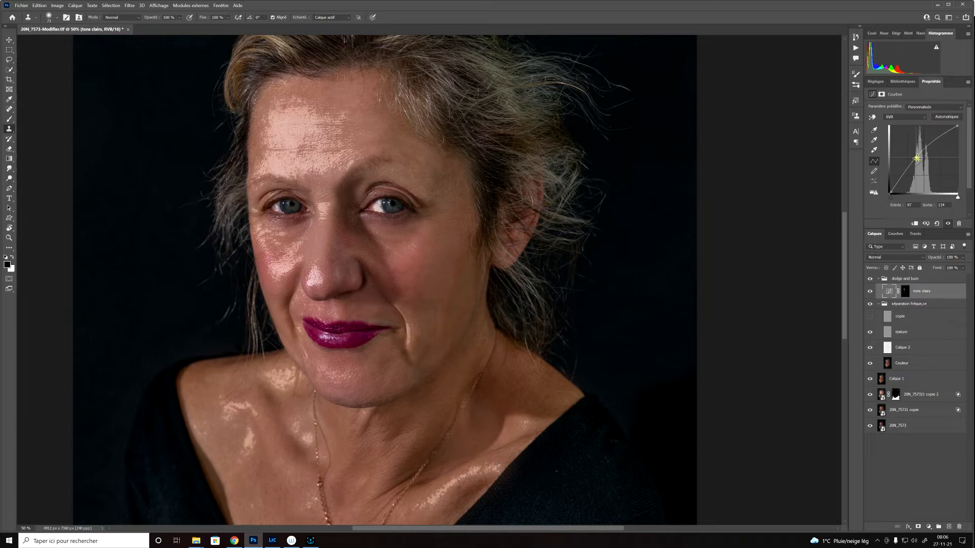
drag(918, 158, 925, 156)
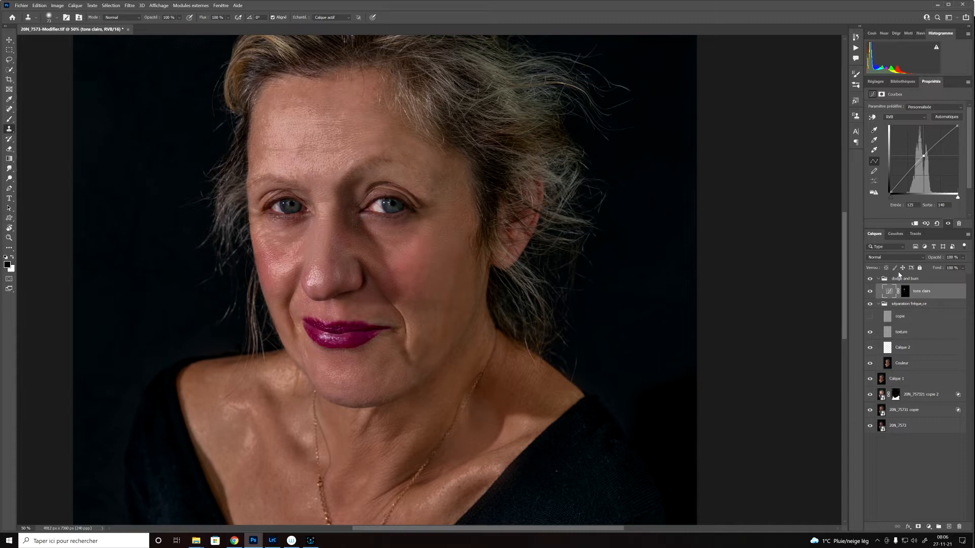
- Lower the tons clairs layer's opacity to 55% and compare the portrait with and without it
key(v)
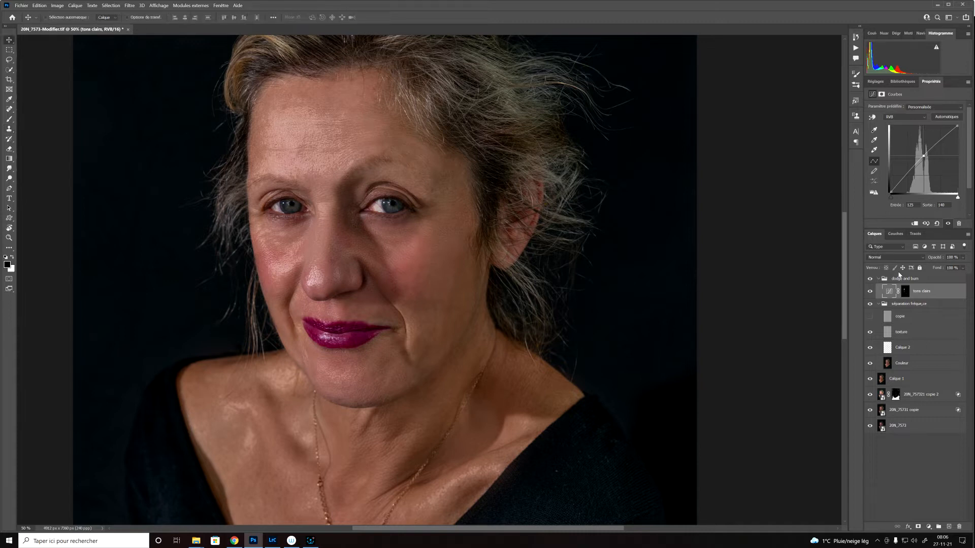
key(4)
click(870, 292)
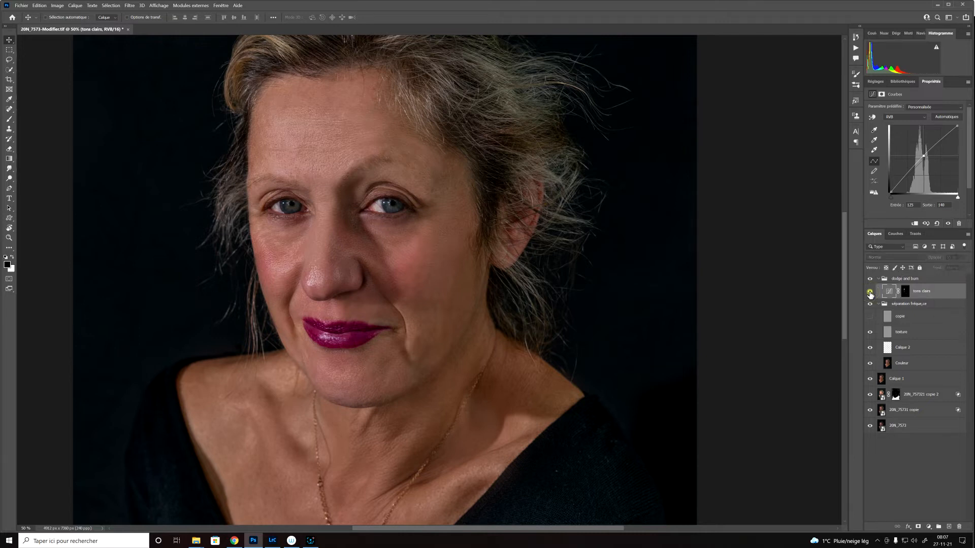
click(870, 292)
click(870, 293)
click(870, 293)
click(870, 293)
click(870, 293)
- Hide both groups and select the shadows of Calque 1 by Color Range with tolerance 19% and range 53
click(870, 280)
click(871, 304)
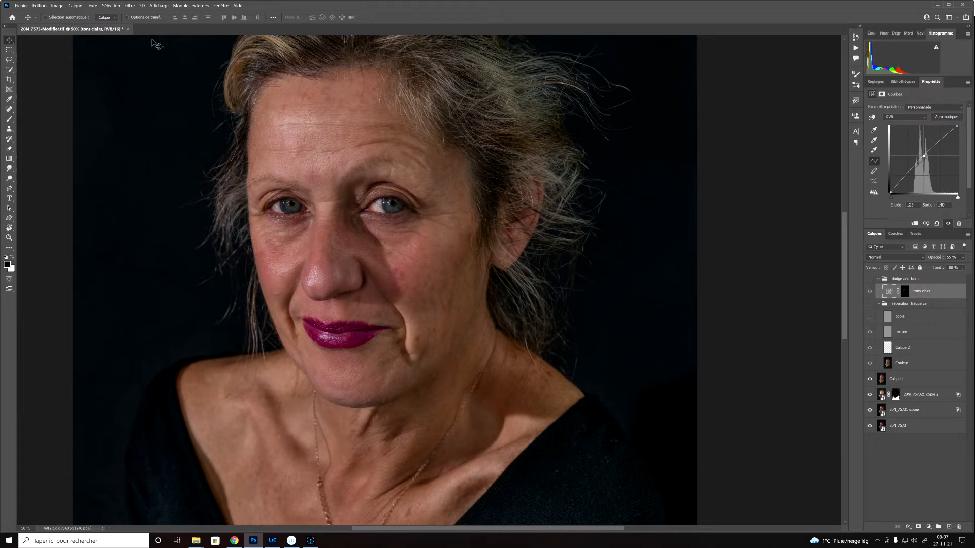
click(117, 7)
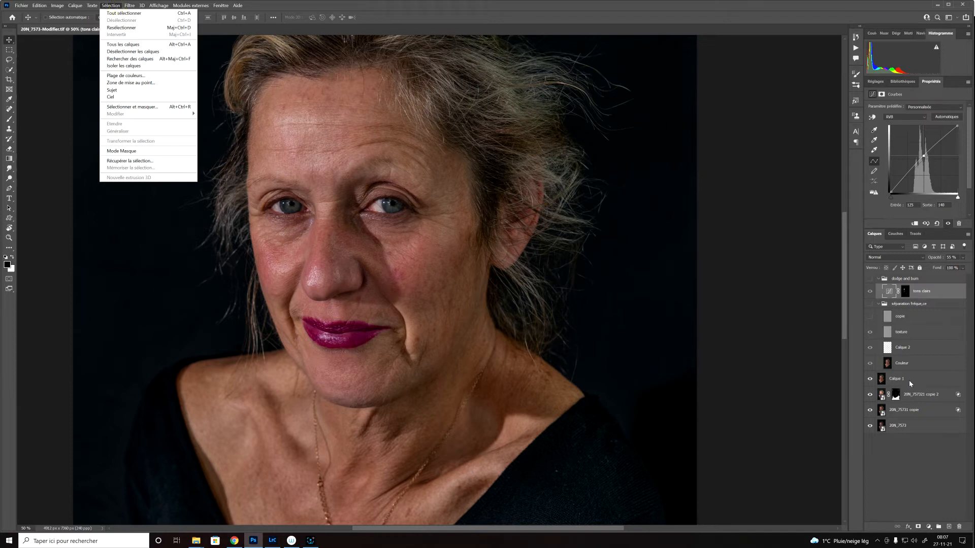
click(906, 385)
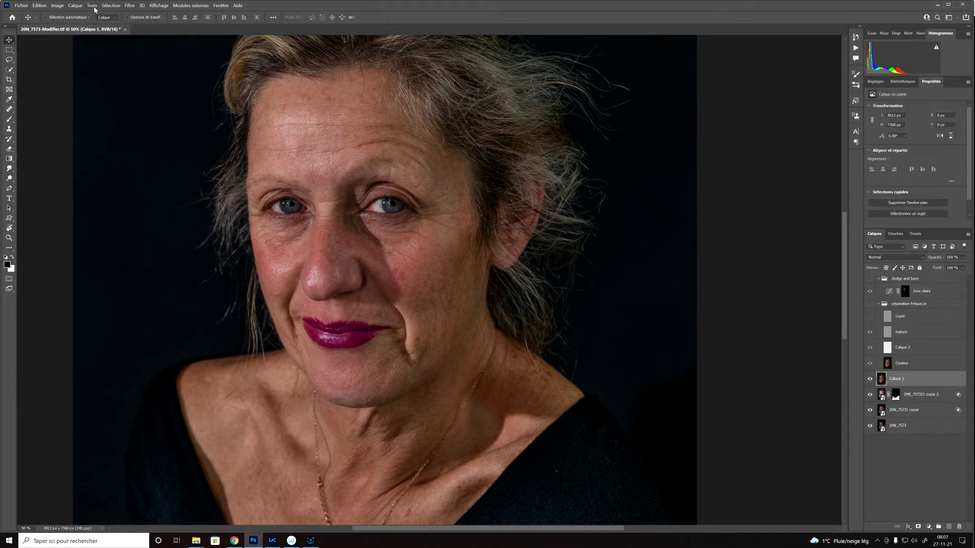
click(111, 6)
click(131, 76)
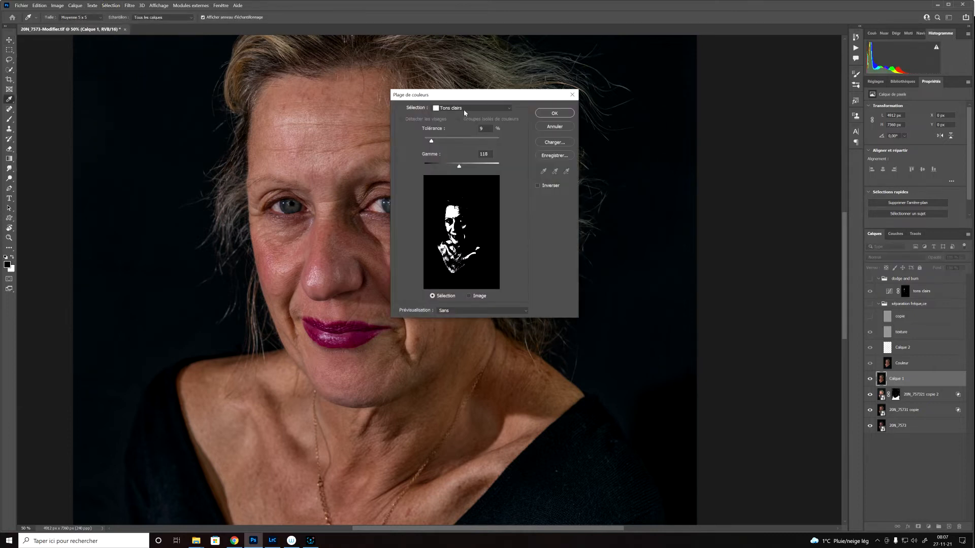
click(465, 109)
click(472, 196)
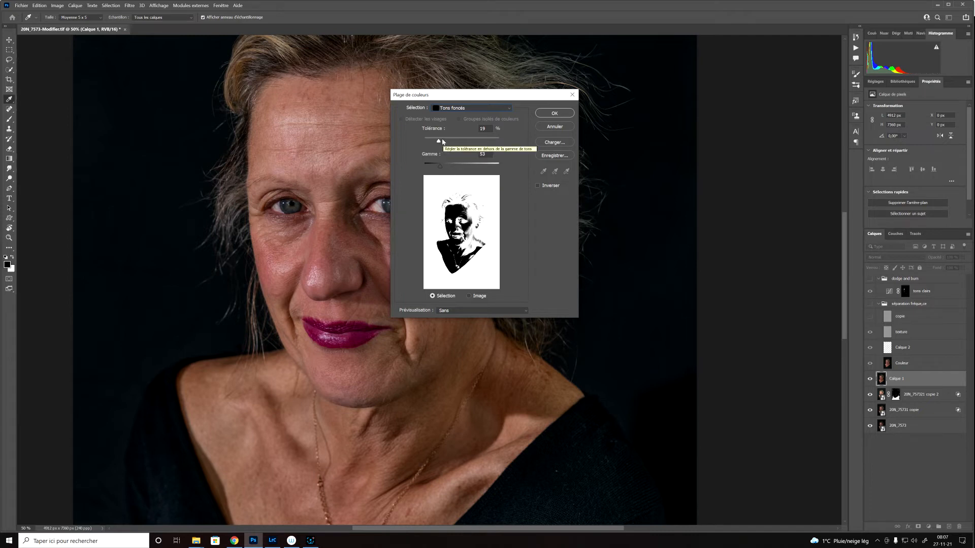
click(546, 118)
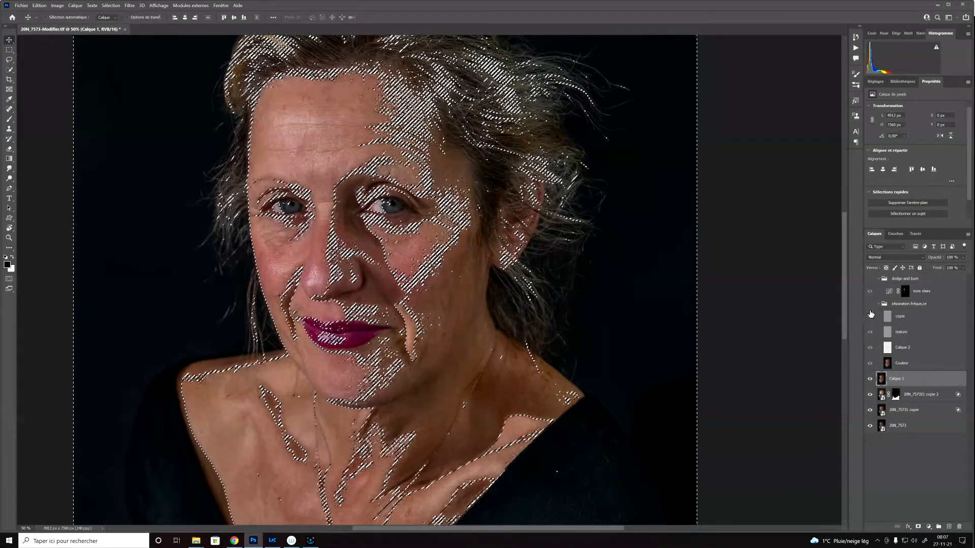
- Show both groups again and add a Curves adjustment layer named "foncé" above tons clairs, masked by the shadow selection
click(870, 279)
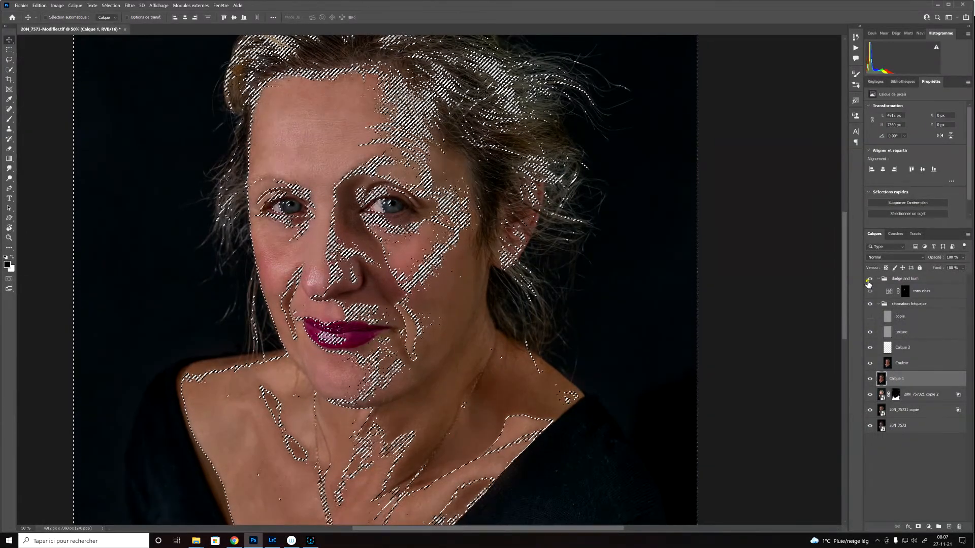
click(922, 292)
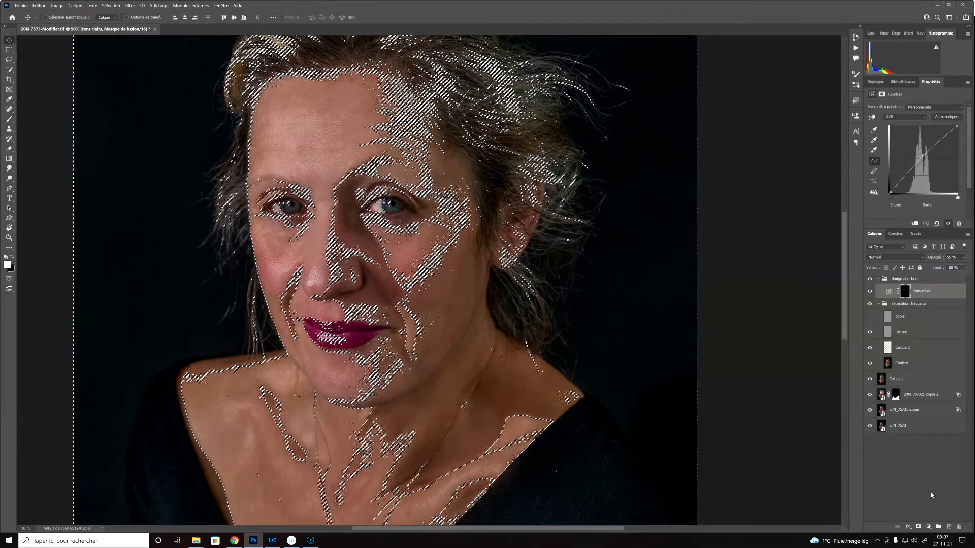
click(929, 527)
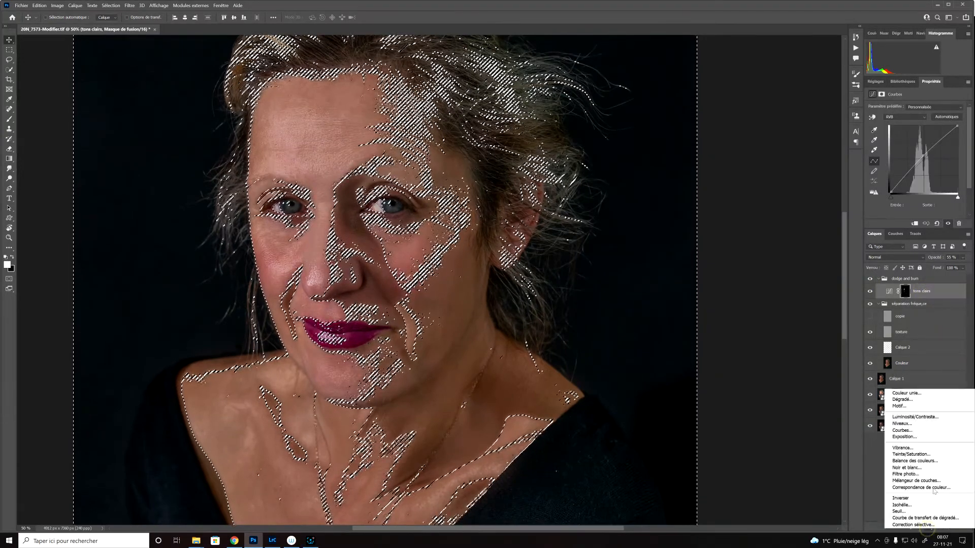
click(932, 431)
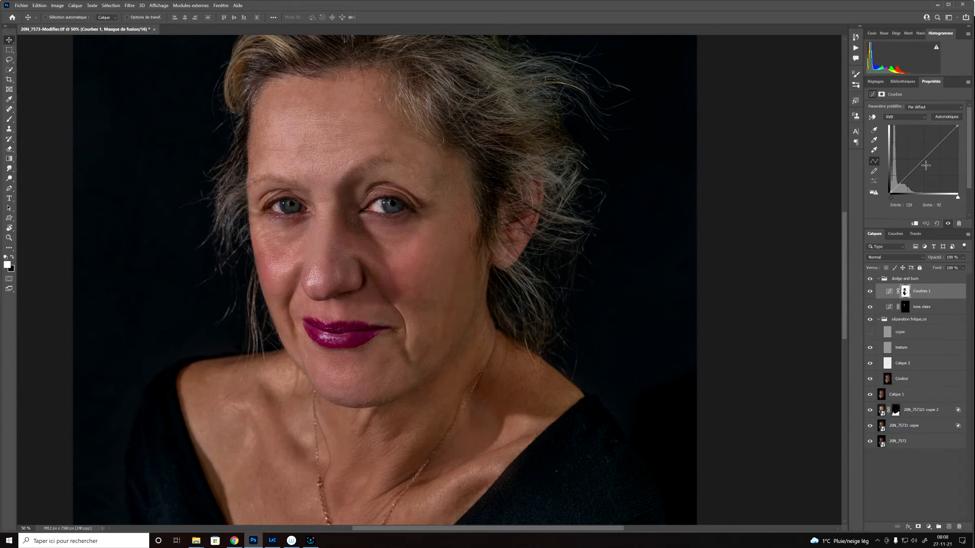
double_click(923, 291)
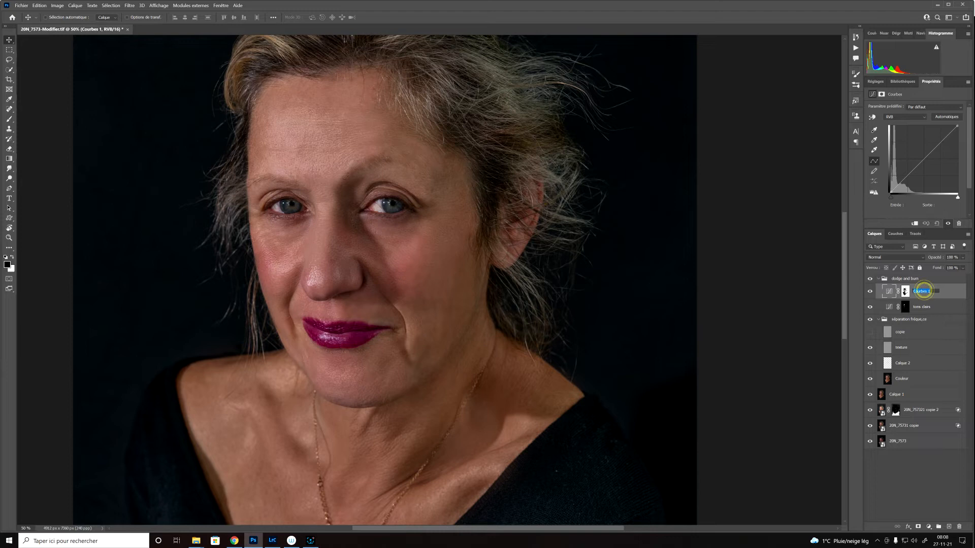
text(foncé)
key(Return)
- Darken the foncé curve with a point at input 149, output 122, and lower the layer's opacity to 46%
drag(925, 158, 929, 160)
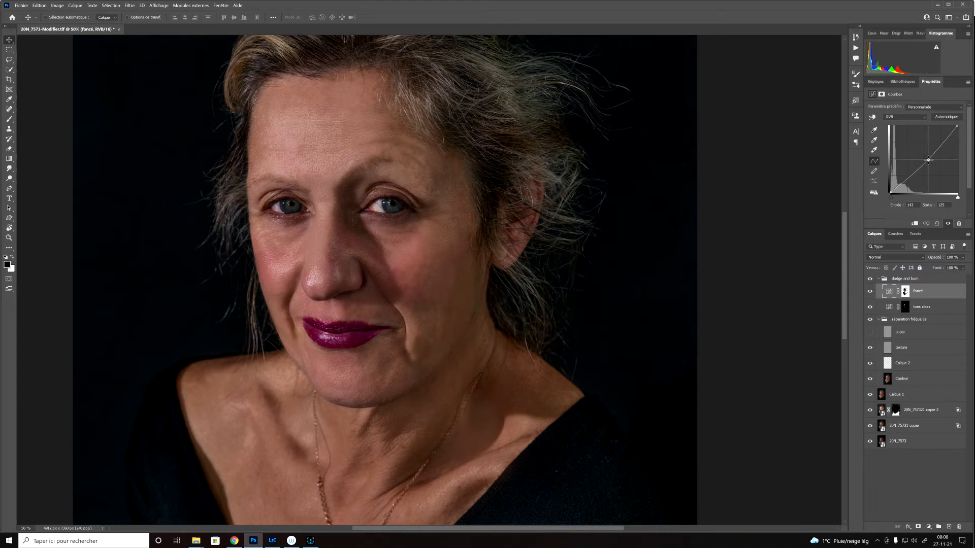
drag(928, 160, 929, 161)
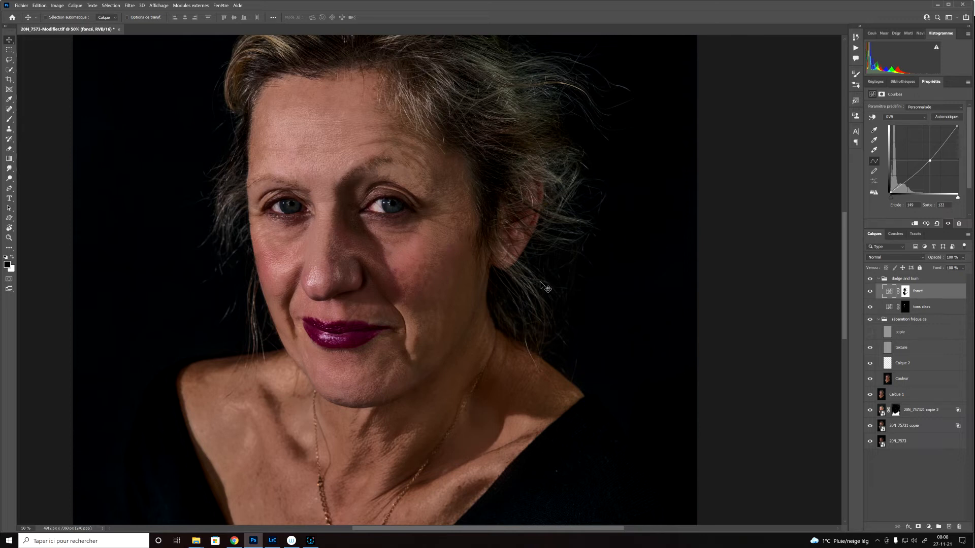
key(4)
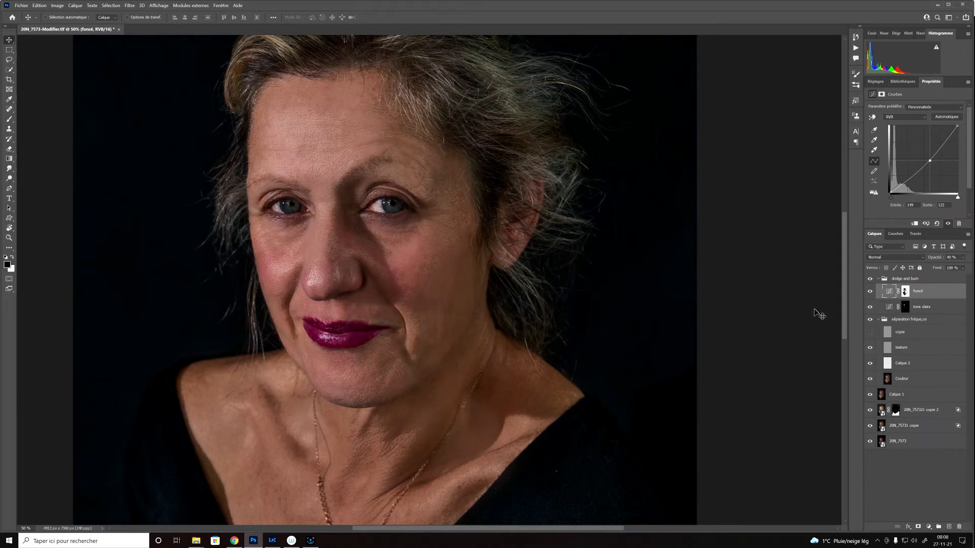
- Compare the portrait with and without the foncé layer and the whole dodge and burn group, and inspect the face up close
click(870, 292)
click(870, 292)
click(870, 293)
click(870, 293)
key(ctrl+minus)
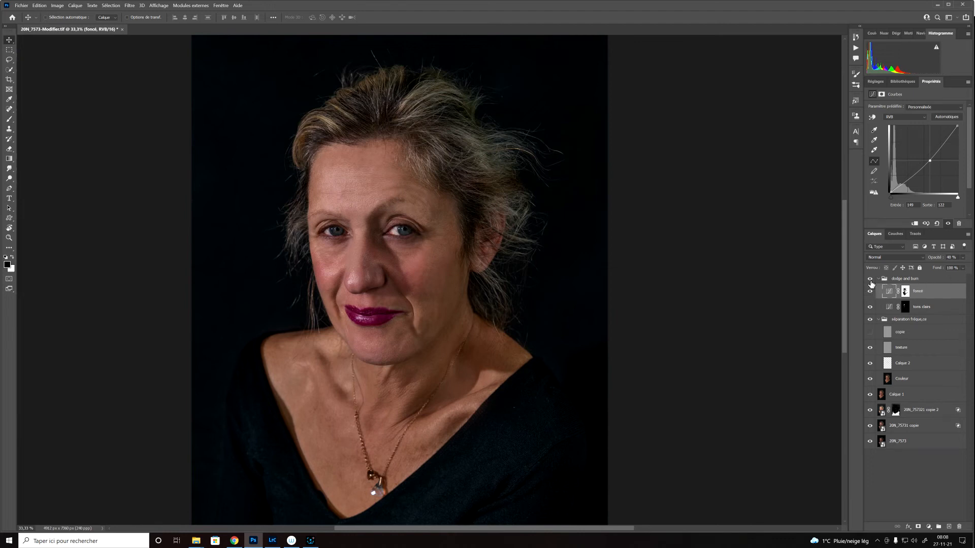
click(871, 280)
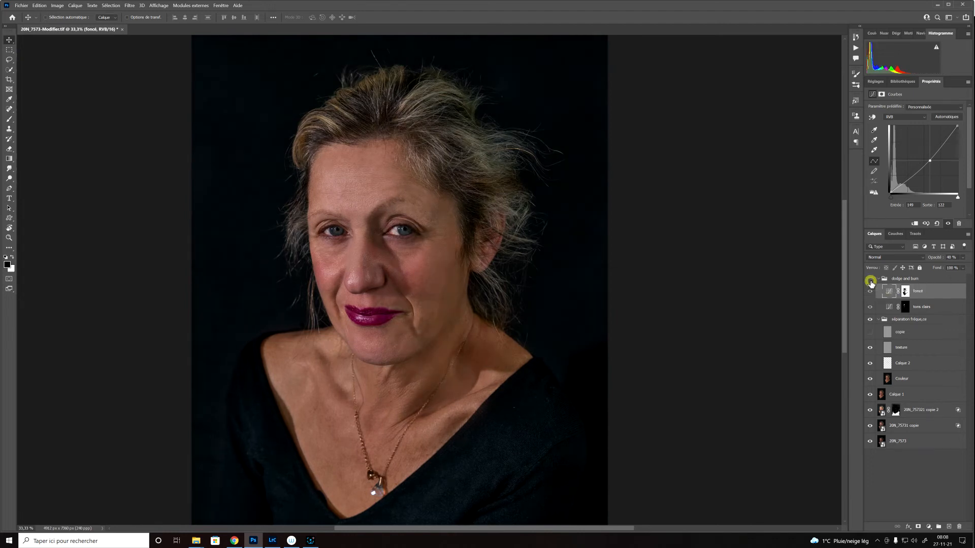
click(871, 281)
click(871, 281)
click(871, 280)
click(871, 281)
click(870, 280)
click(871, 280)
click(870, 281)
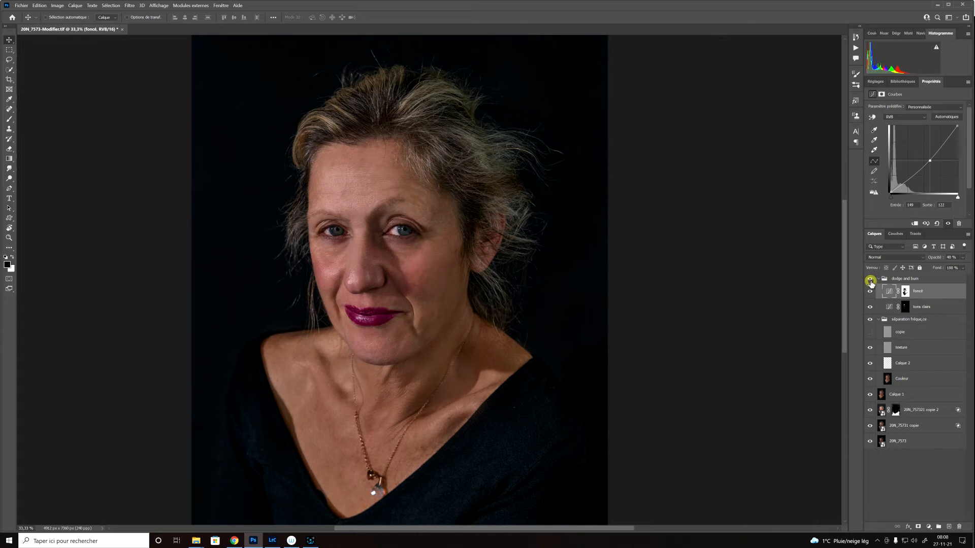
click(871, 280)
click(871, 280)
key(ctrl+minus)
key(ctrl+plus)
key(ctrl+plus)
key(ctrl+plus)
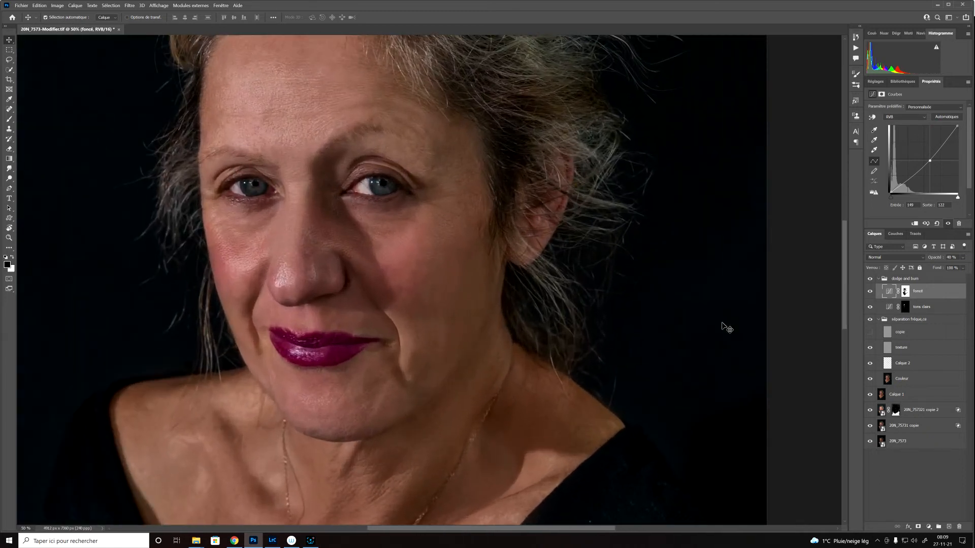
key(ctrl+plus)
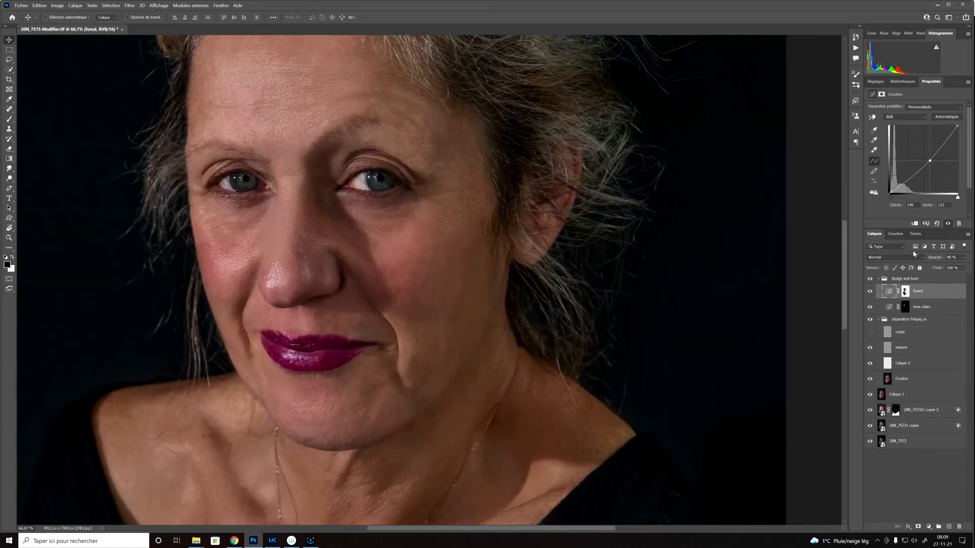
- Duplicate the foncé layer and fill the copy's mask with black in Normal mode at 100% opacity
right_click(924, 296)
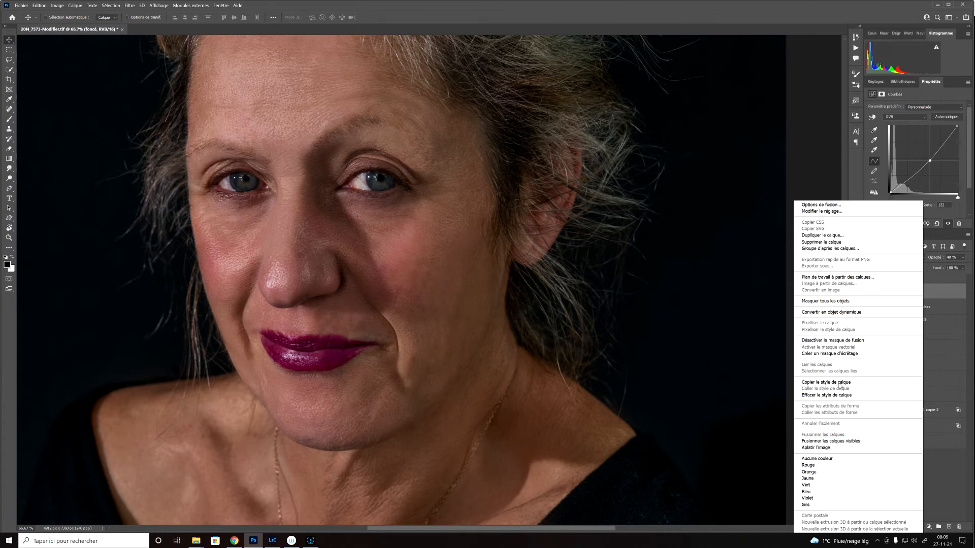
click(820, 236)
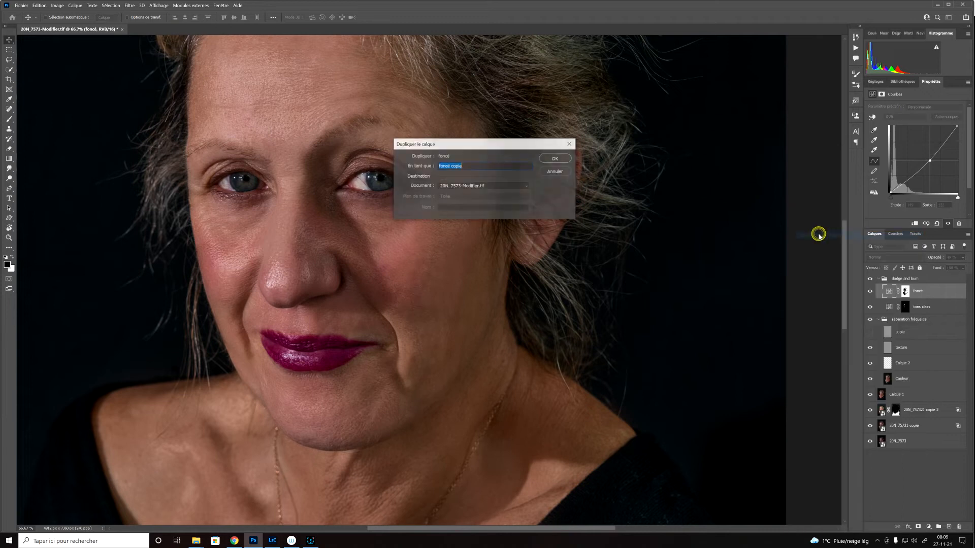
click(556, 158)
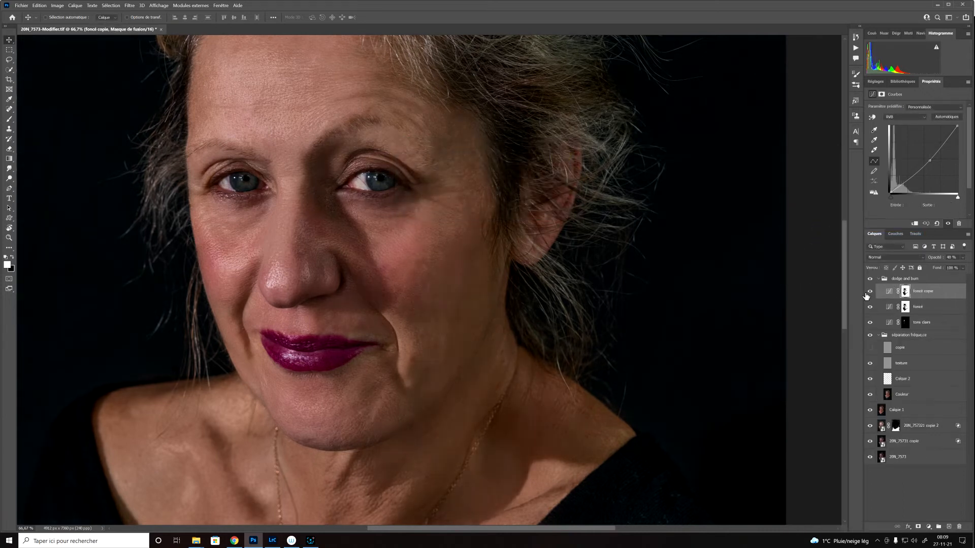
click(905, 292)
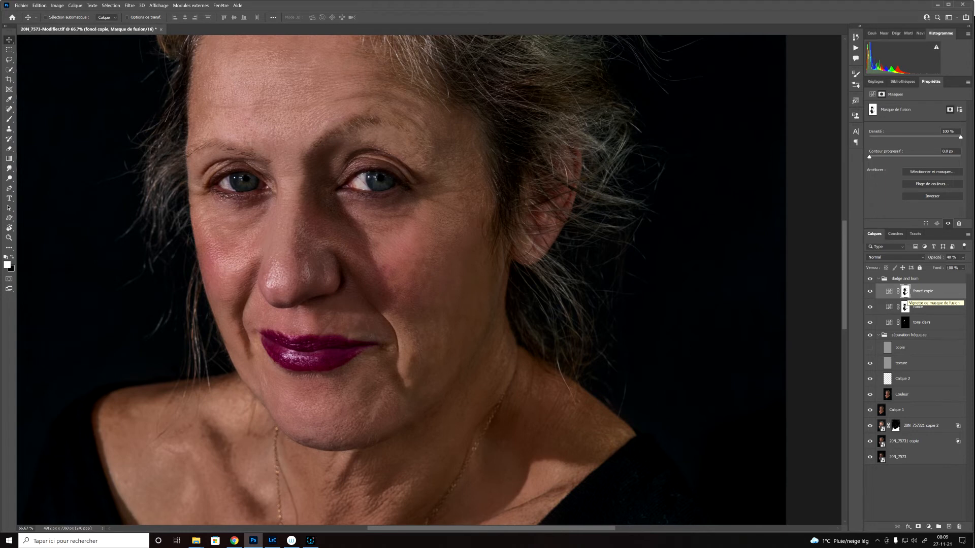
click(39, 5)
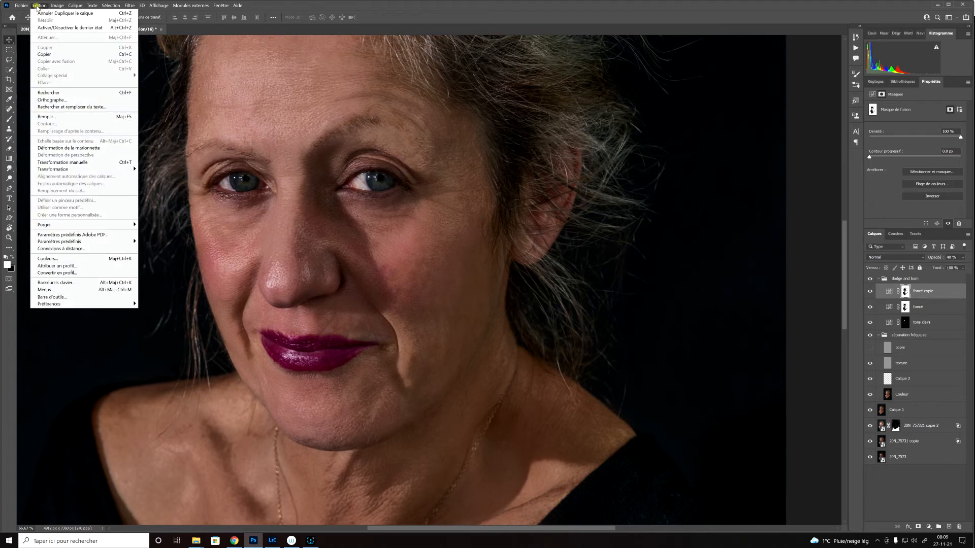
click(56, 113)
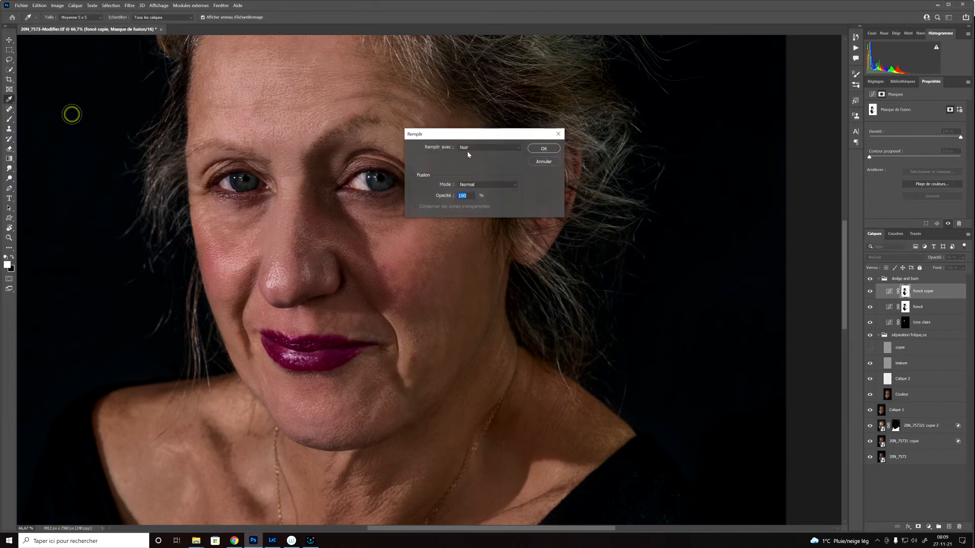
click(536, 149)
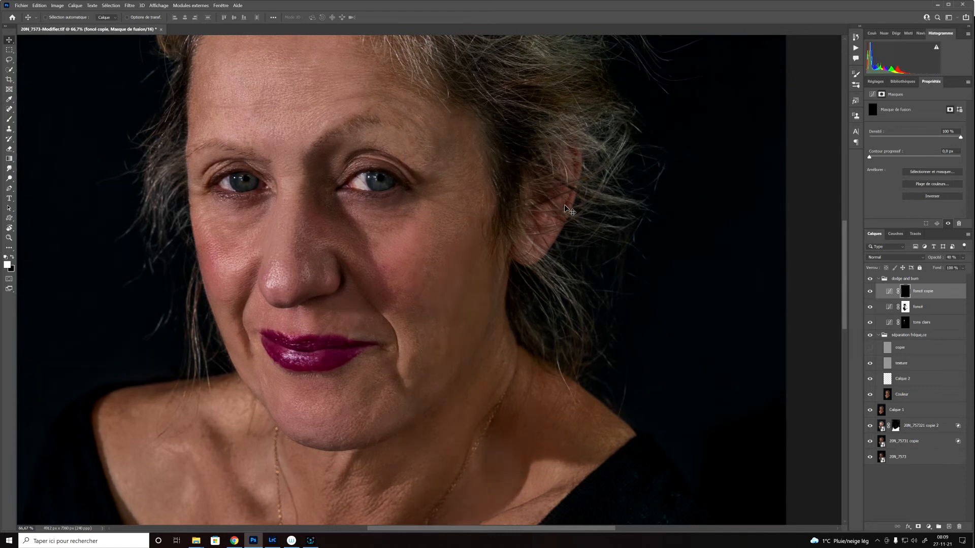
- Paint the copy's mask with a soft white brush at 5% flow over the shadowed cheek, jaw, chin and under-eye area
key(b)
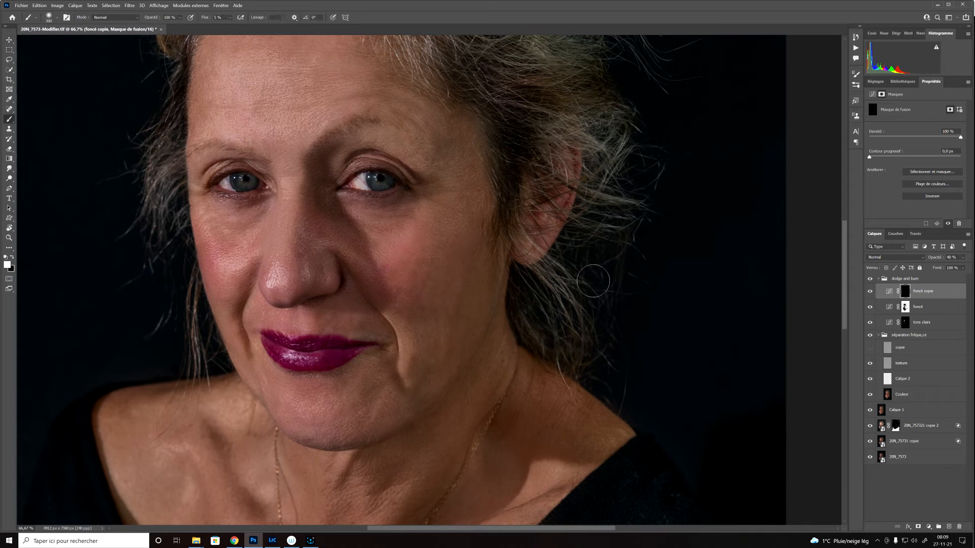
key(x)
key(x)
mouse_move(472, 343)
mouse_down()
mouse_move(458, 369)
mouse_move(489, 333)
mouse_move(427, 406)
mouse_move(490, 317)
mouse_move(499, 269)
mouse_move(485, 321)
mouse_move(425, 404)
mouse_move(435, 397)
mouse_move(405, 374)
mouse_up()
mouse_move(395, 327)
mouse_down()
mouse_move(390, 351)
mouse_move(408, 401)
mouse_move(420, 406)
mouse_move(375, 431)
mouse_up()
mouse_move(405, 285)
mouse_down()
mouse_move(382, 284)
mouse_move(413, 282)
mouse_up()
mouse_move(367, 241)
mouse_down()
mouse_move(371, 260)
mouse_move(369, 239)
mouse_move(388, 269)
mouse_move(372, 241)
mouse_move(392, 297)
mouse_move(369, 241)
mouse_move(381, 278)
mouse_up()
mouse_move(404, 207)
mouse_down()
mouse_move(433, 202)
mouse_move(401, 191)
mouse_up()
- Compare the whole portrait with and without the painted foncé copy layer
key(ctrl+minus)
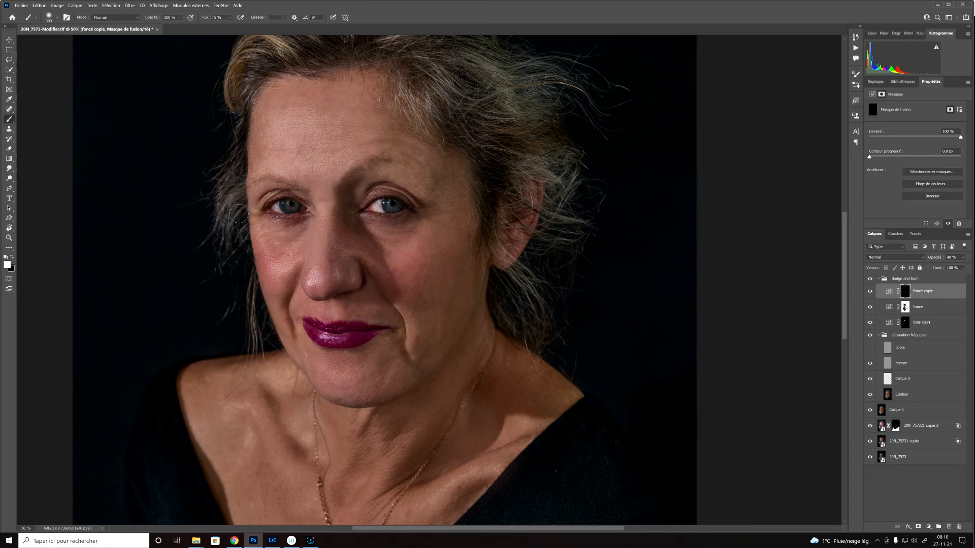
key(ctrl+minus)
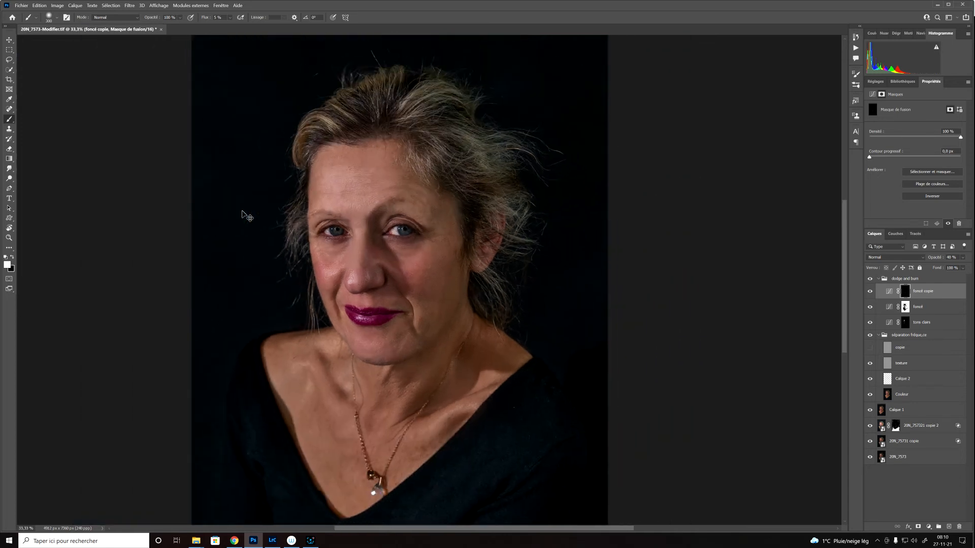
click(872, 292)
click(871, 293)
click(871, 293)
click(871, 293)
click(872, 292)
click(871, 293)
click(871, 293)
click(872, 293)
click(871, 292)
click(871, 292)
click(872, 292)
click(871, 293)
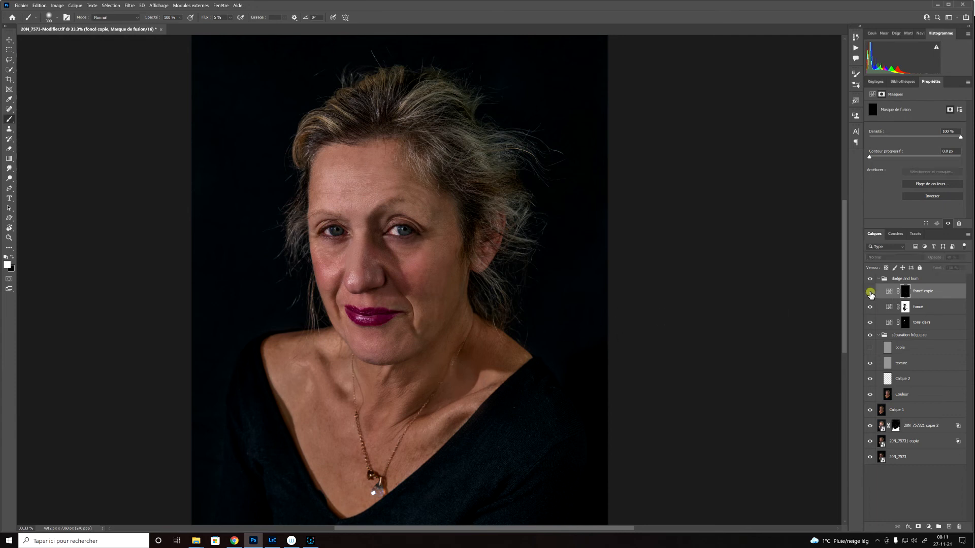
click(871, 293)
click(871, 293)
click(870, 294)
click(870, 293)
click(871, 294)
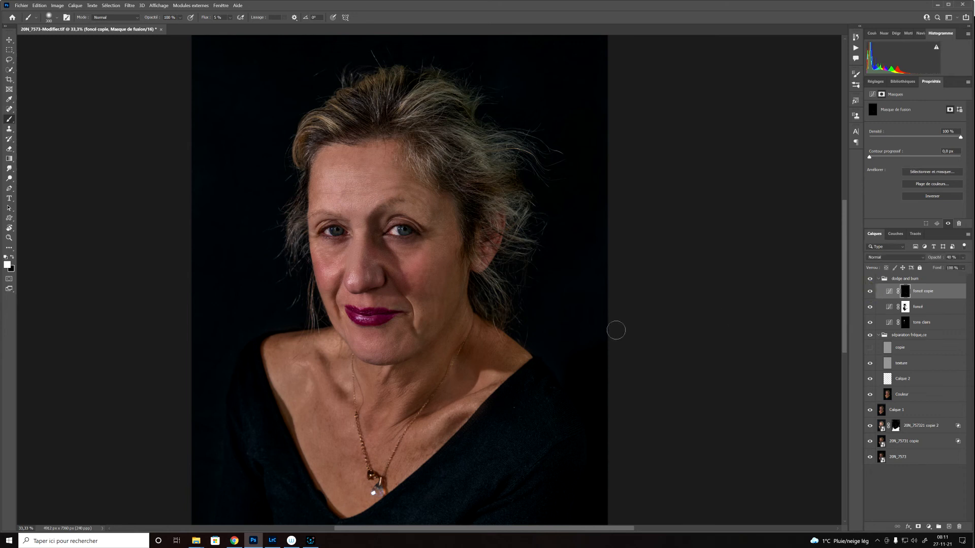